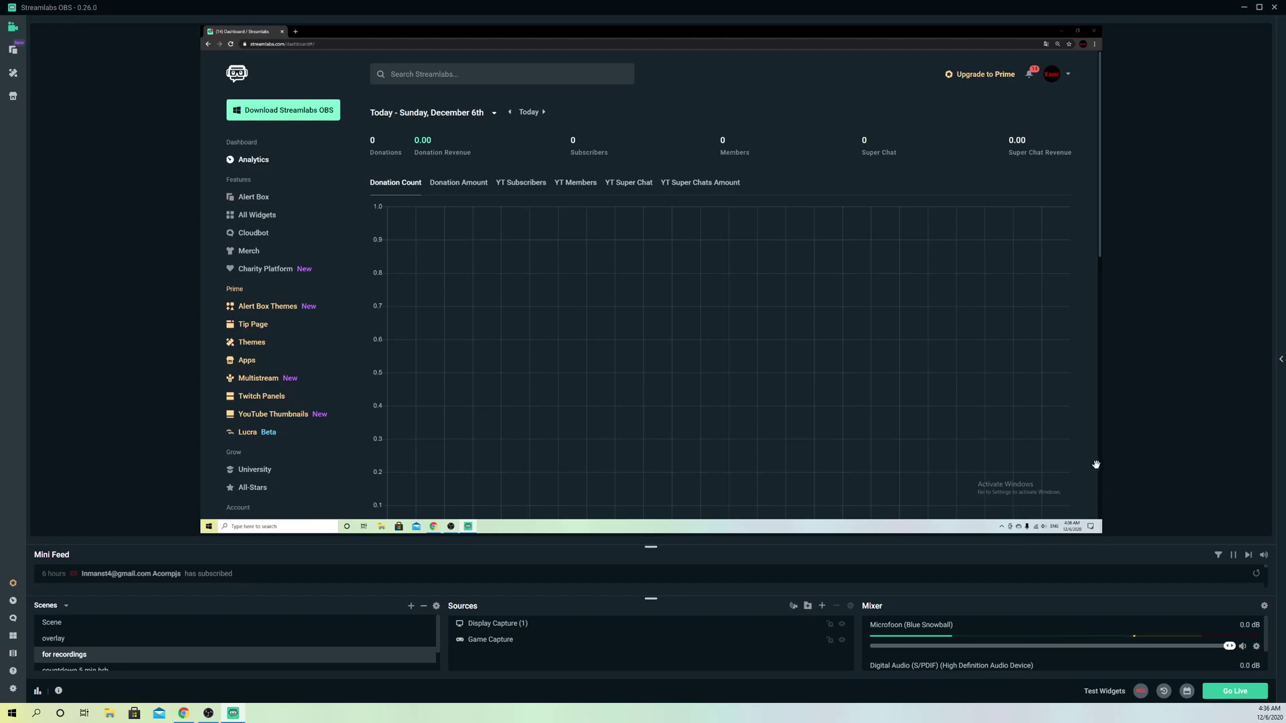
- Open the Streamlabs OBS Settings window
{"action": "left_click", "coordinate": [13, 690]}
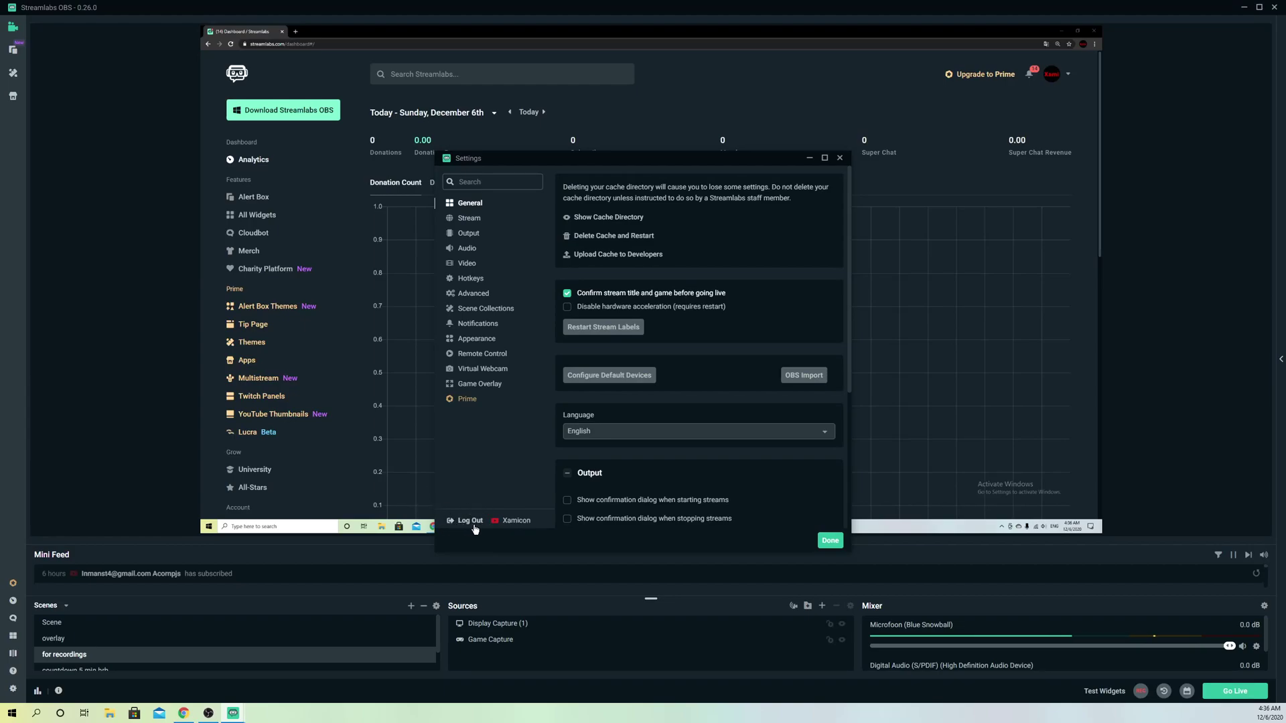
- In Hotkeys, clear the Mute (Q) and Unmute (W) bindings of Microfoon (Blue Snowball)
{"action": "left_click", "coordinate": [469, 278]}
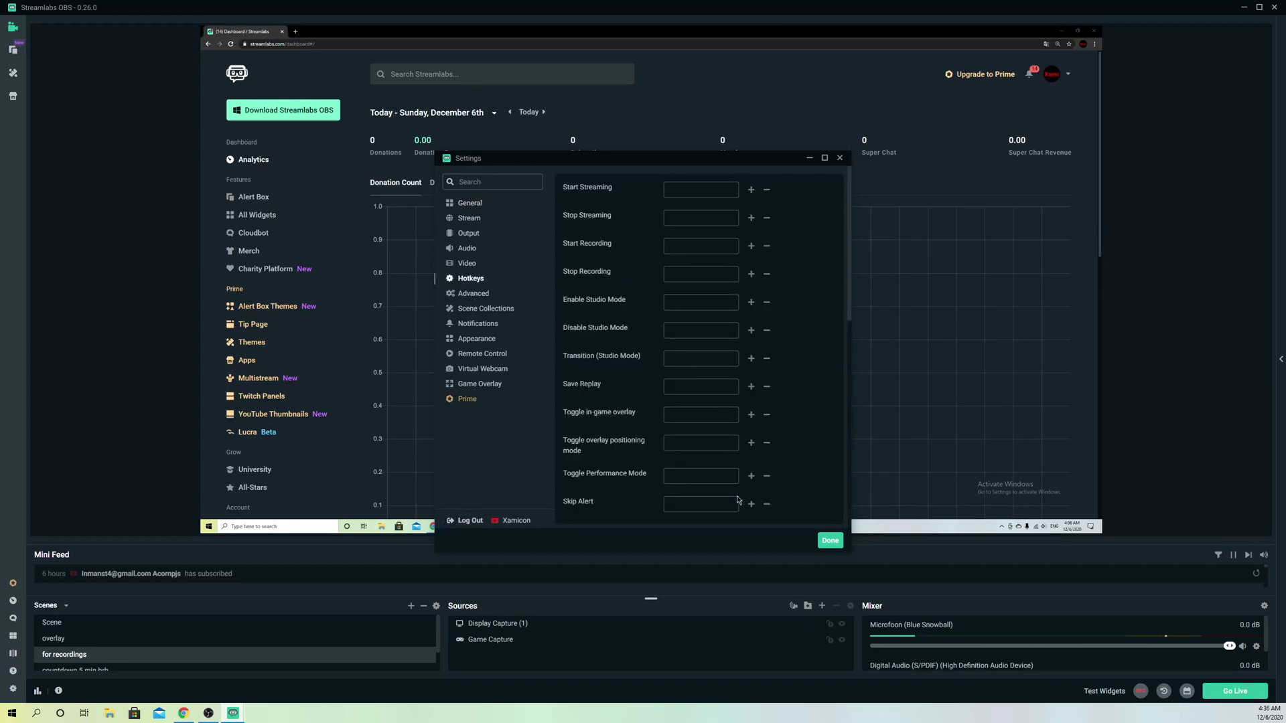
{"action": "scroll", "coordinate": [684, 423], "scroll_direction": "down", "scroll_amount": 3}
{"action": "scroll", "coordinate": [684, 435], "scroll_direction": "down", "scroll_amount": 2}
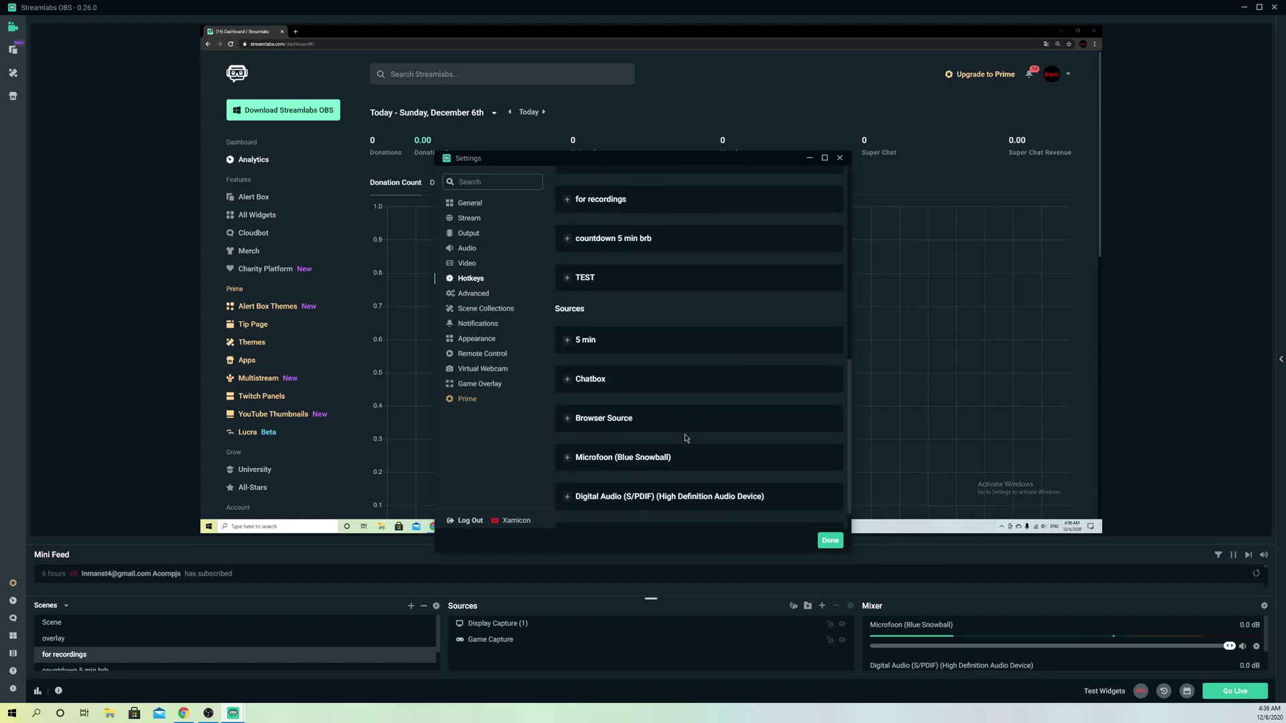
{"action": "scroll", "coordinate": [653, 422], "scroll_direction": "down", "scroll_amount": 2}
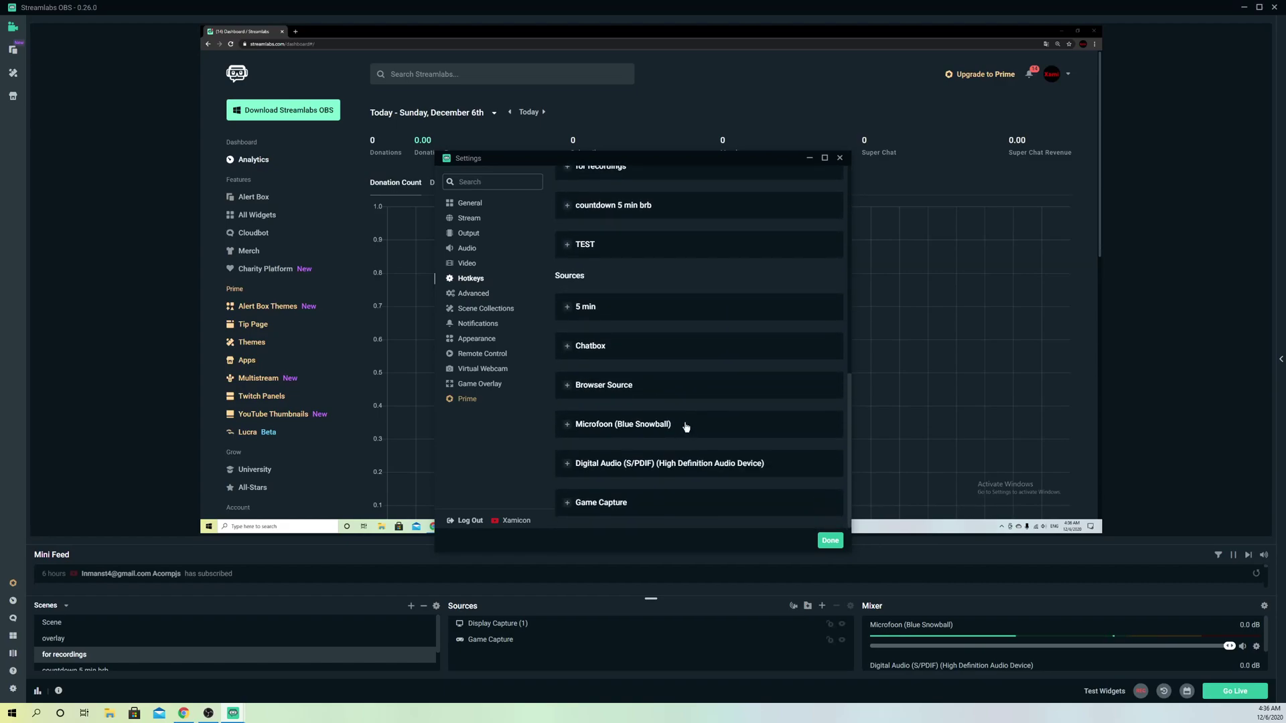
{"action": "left_click", "coordinate": [625, 424]}
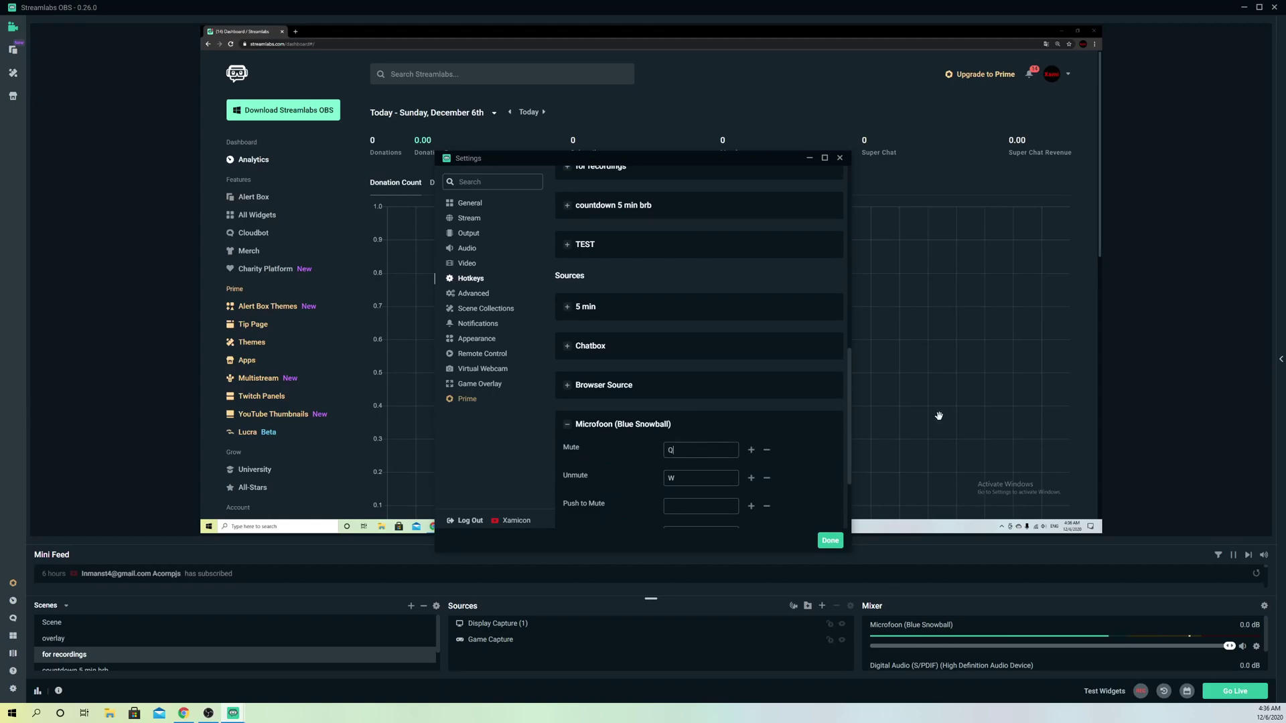
{"action": "key", "text": "BackSpace"}
{"action": "left_click", "coordinate": [767, 454]}
{"action": "scroll", "coordinate": [568, 261], "scroll_direction": "up", "scroll_amount": 5}
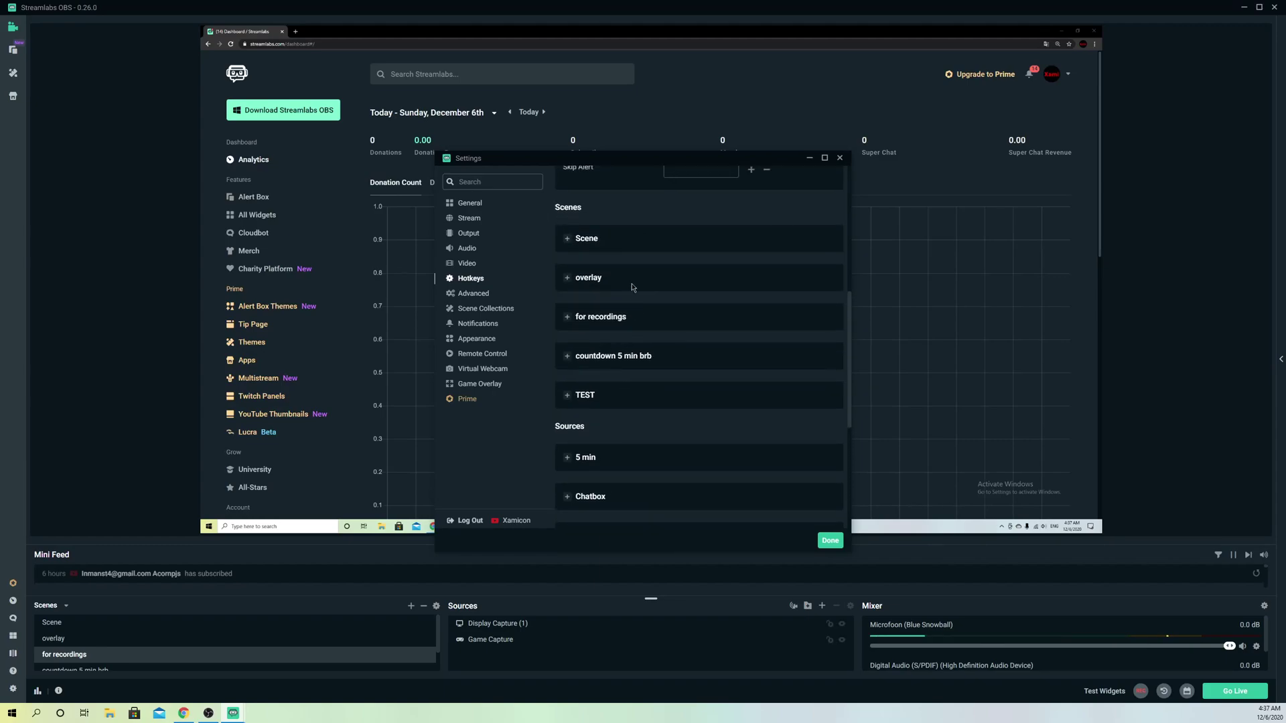
{"action": "scroll", "coordinate": [566, 262], "scroll_direction": "up", "scroll_amount": 5}
{"action": "scroll", "coordinate": [567, 261], "scroll_direction": "up", "scroll_amount": 2}
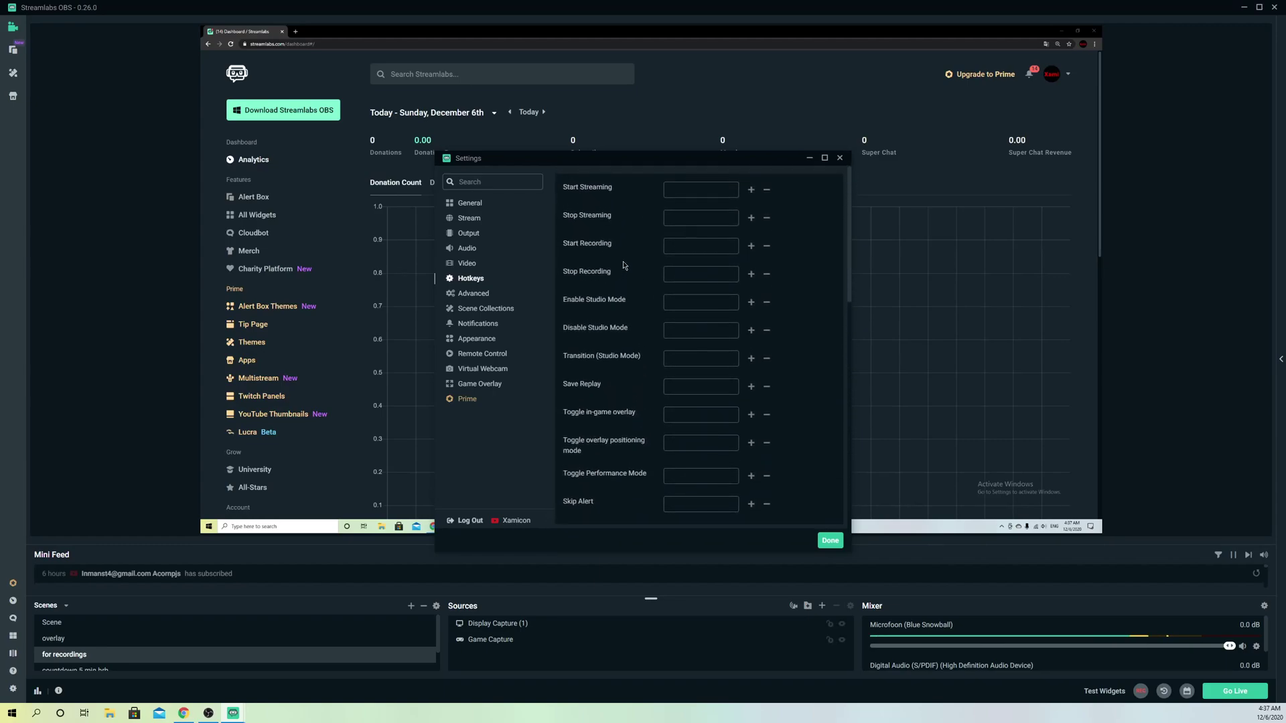
- Return to the General settings page with the cache options
{"action": "left_click", "coordinate": [468, 203]}
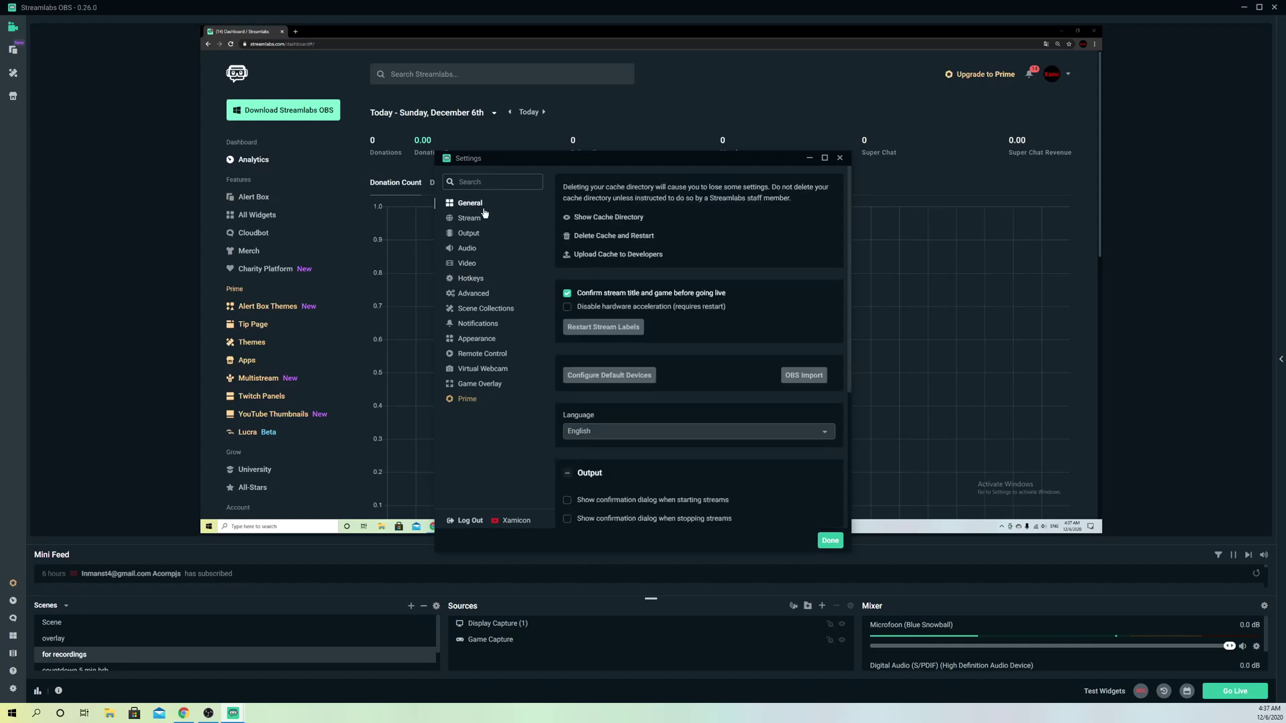
- Run Delete Cache and Restart, accepting the warning with OK
{"action": "left_click", "coordinate": [615, 239]}
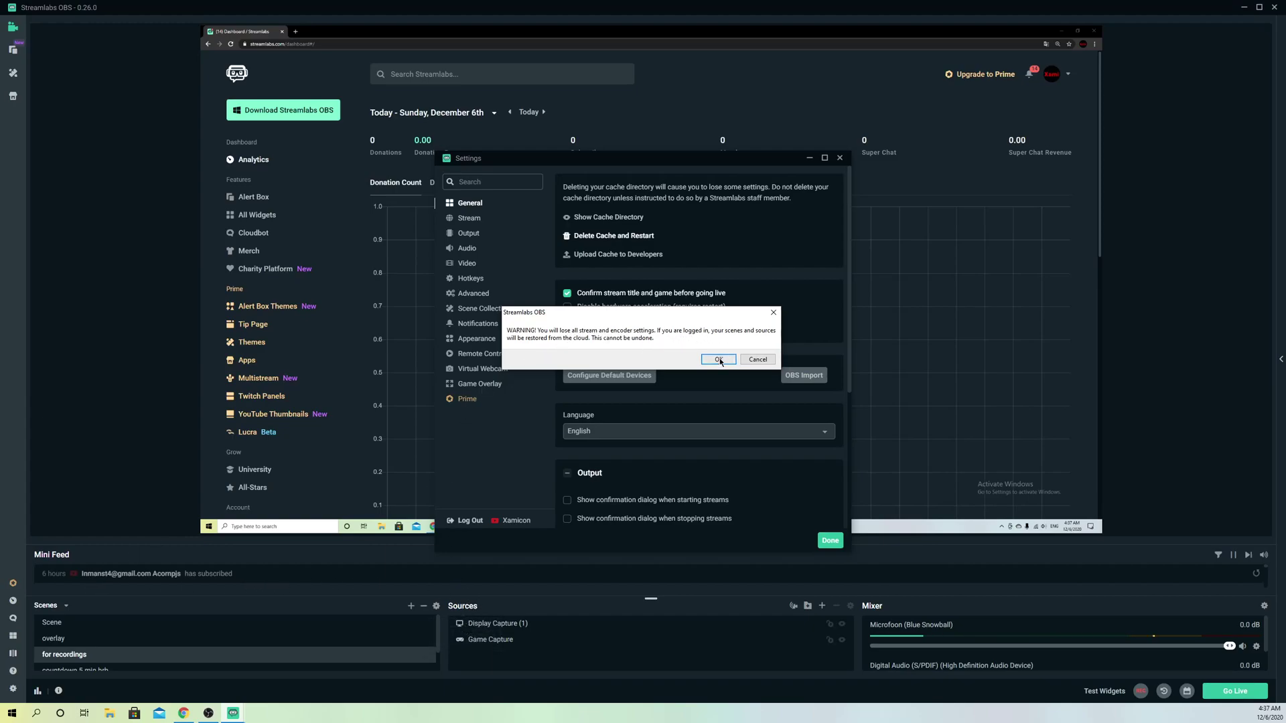
{"action": "left_click", "coordinate": [772, 318]}
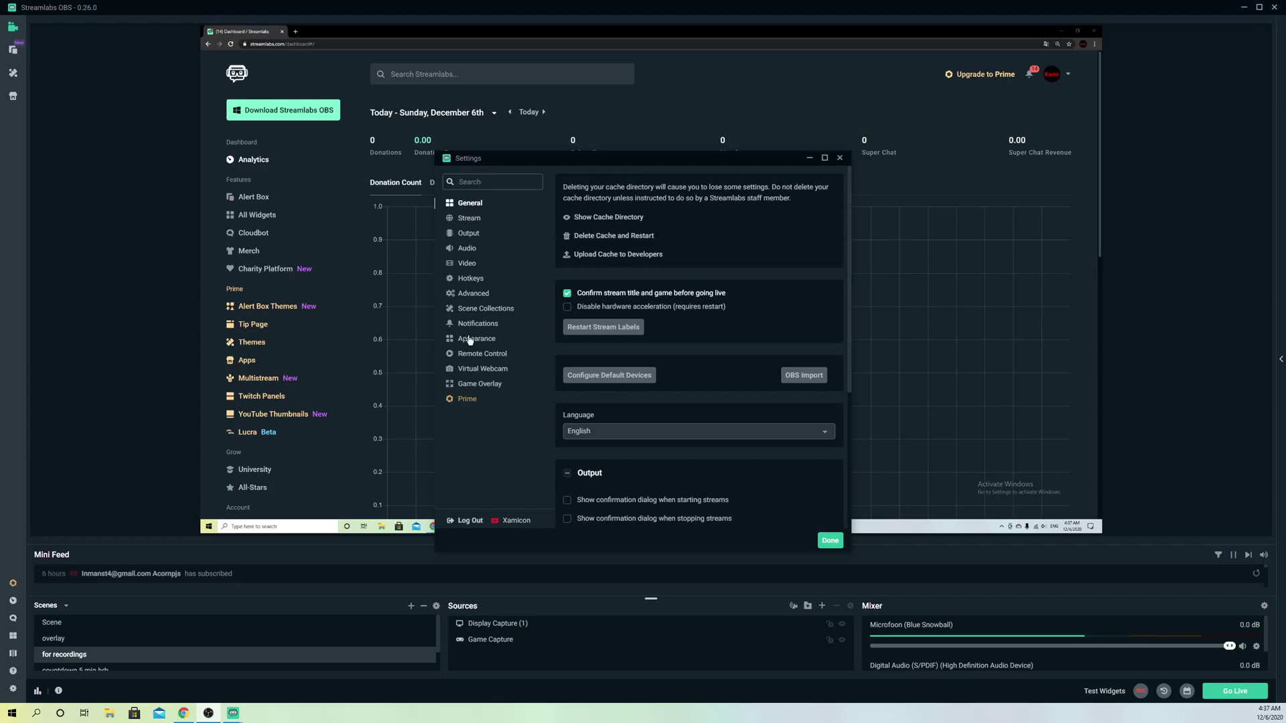
- Close the Settings window to return to the main dashboard
{"action": "left_click", "coordinate": [839, 157]}
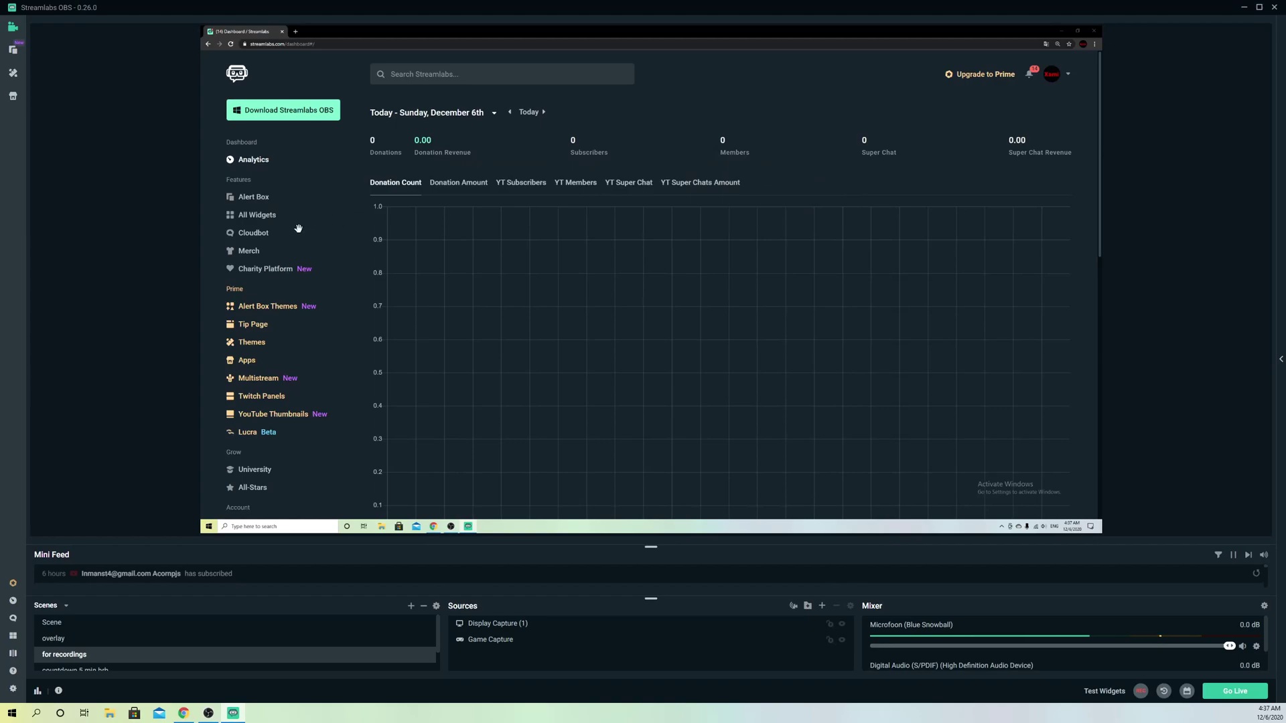